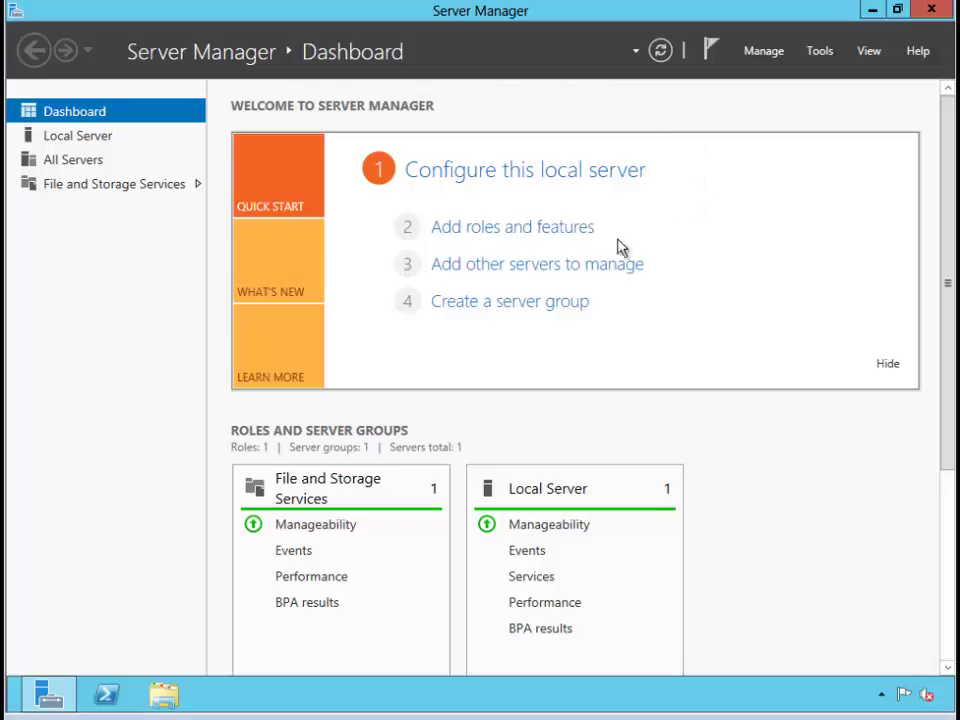
Step: Start adding roles and features with a role-based installation on the default server, up to the server role selection
{"action": "left_click", "coordinate": [499, 240]}
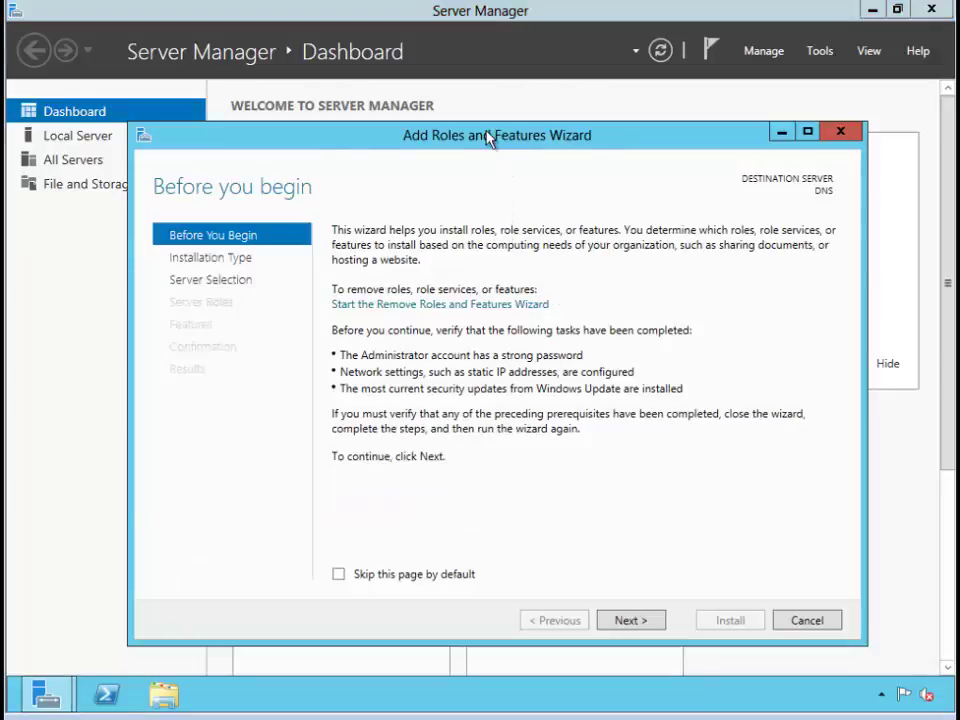
{"action": "double_click", "coordinate": [487, 138]}
{"action": "left_click", "coordinate": [733, 658]}
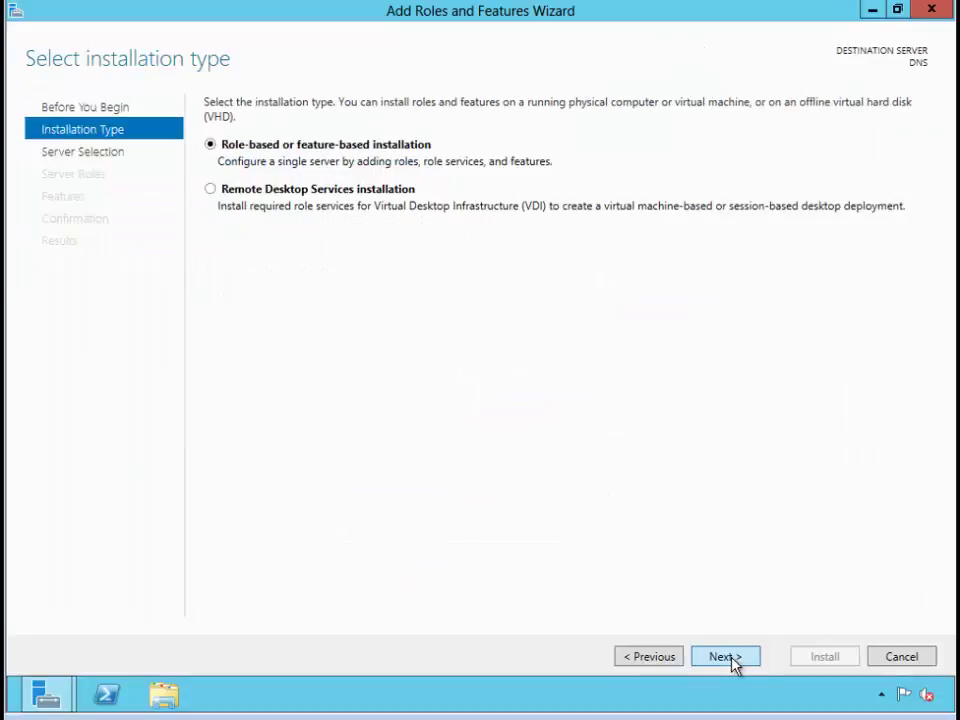
{"action": "left_click", "coordinate": [733, 659]}
{"action": "left_click", "coordinate": [733, 659]}
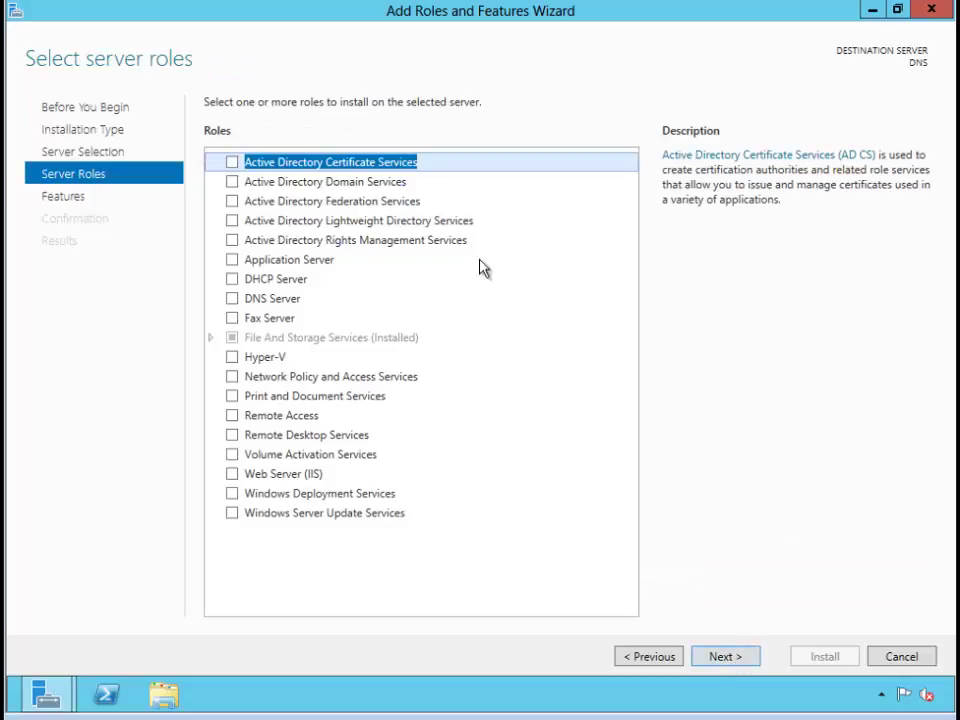
Step: Install the DNS Server role with its required DNS Server Tools, without additional features, and close the wizard
{"action": "left_click", "coordinate": [232, 299]}
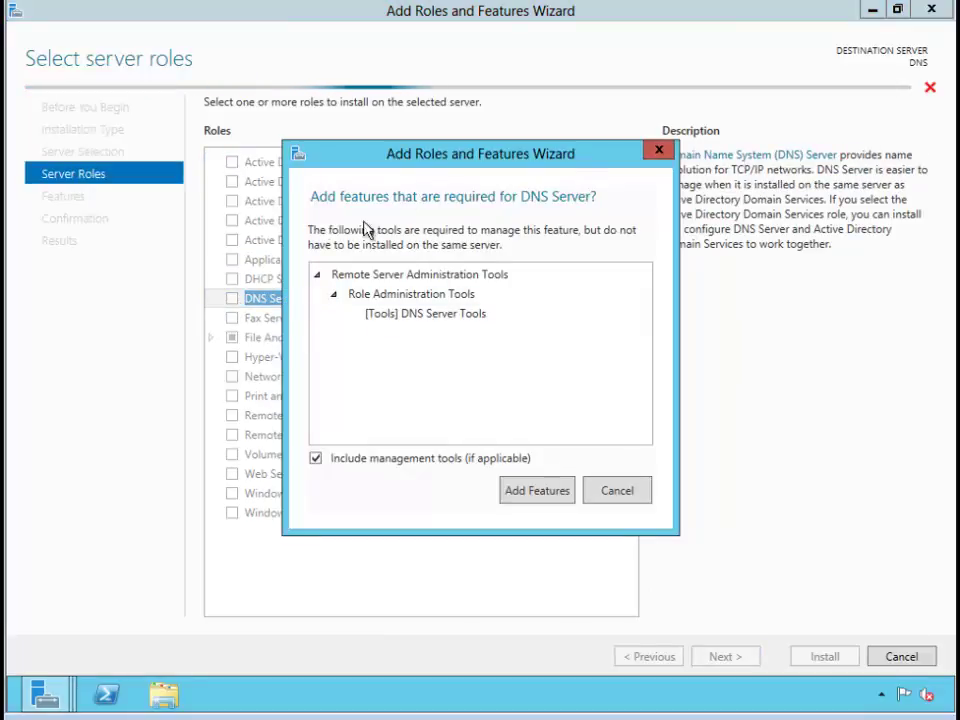
{"action": "left_click", "coordinate": [543, 492]}
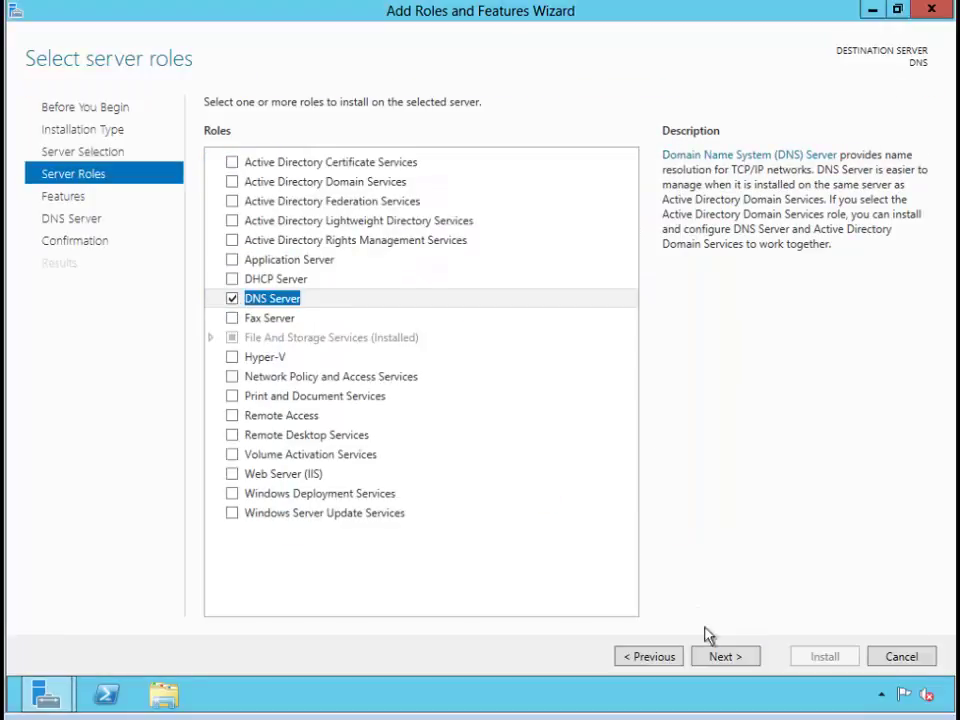
{"action": "left_click", "coordinate": [718, 660]}
{"action": "left_click", "coordinate": [720, 658]}
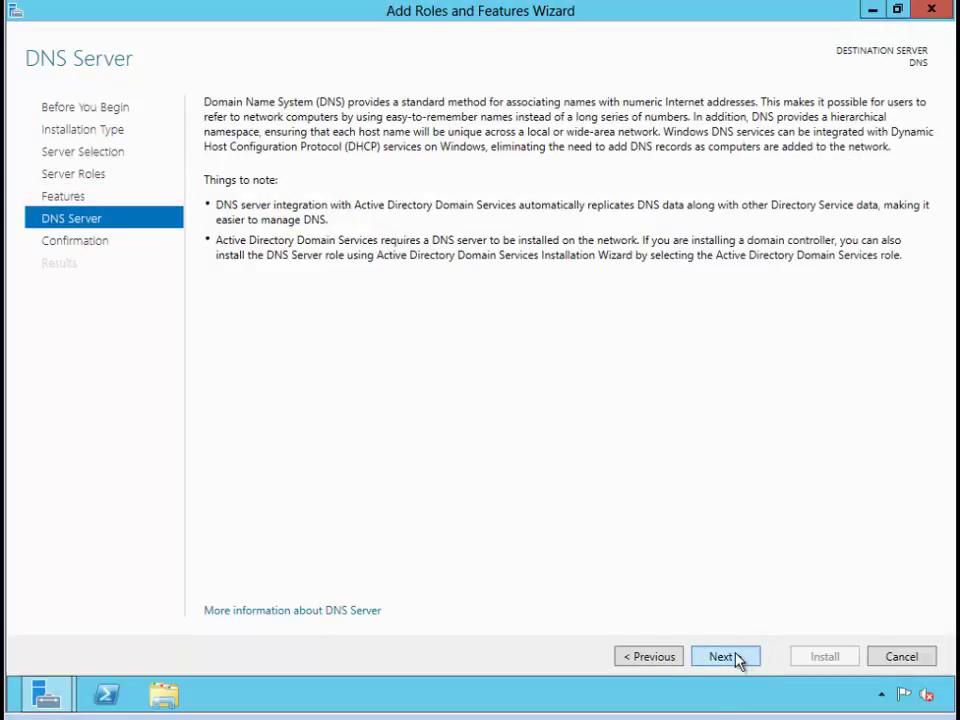
{"action": "left_click", "coordinate": [739, 658]}
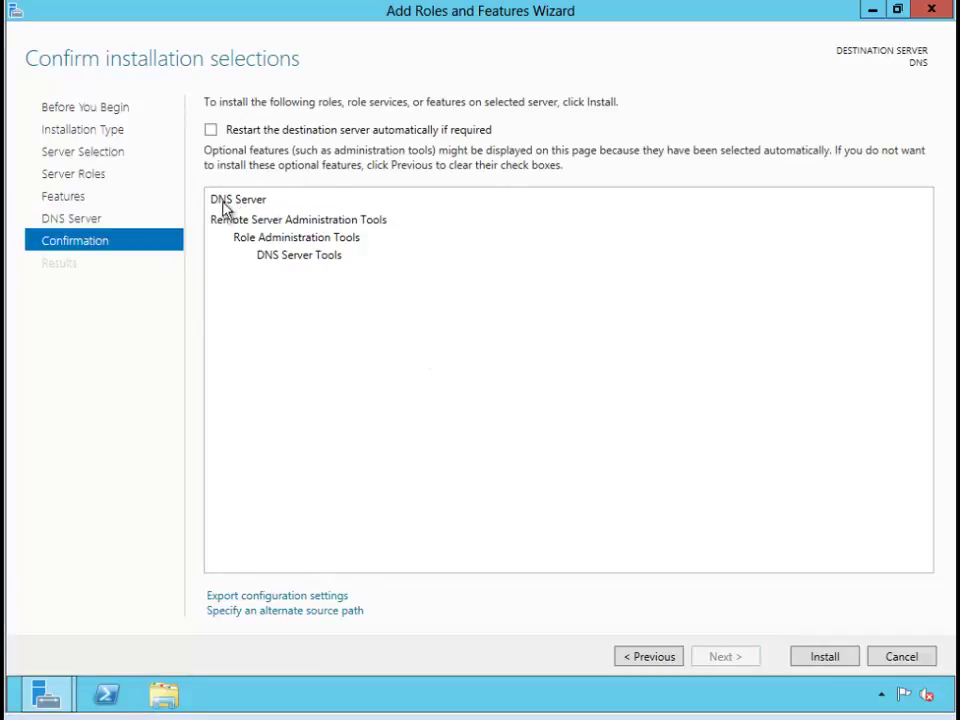
{"action": "left_click", "coordinate": [825, 658]}
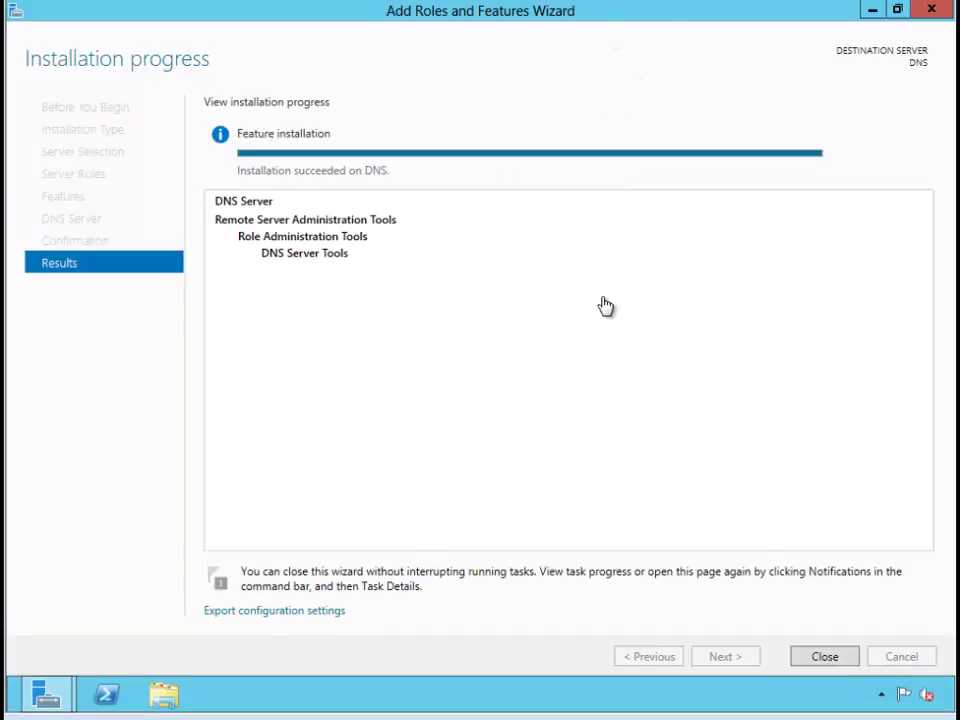
{"action": "left_click", "coordinate": [832, 660]}
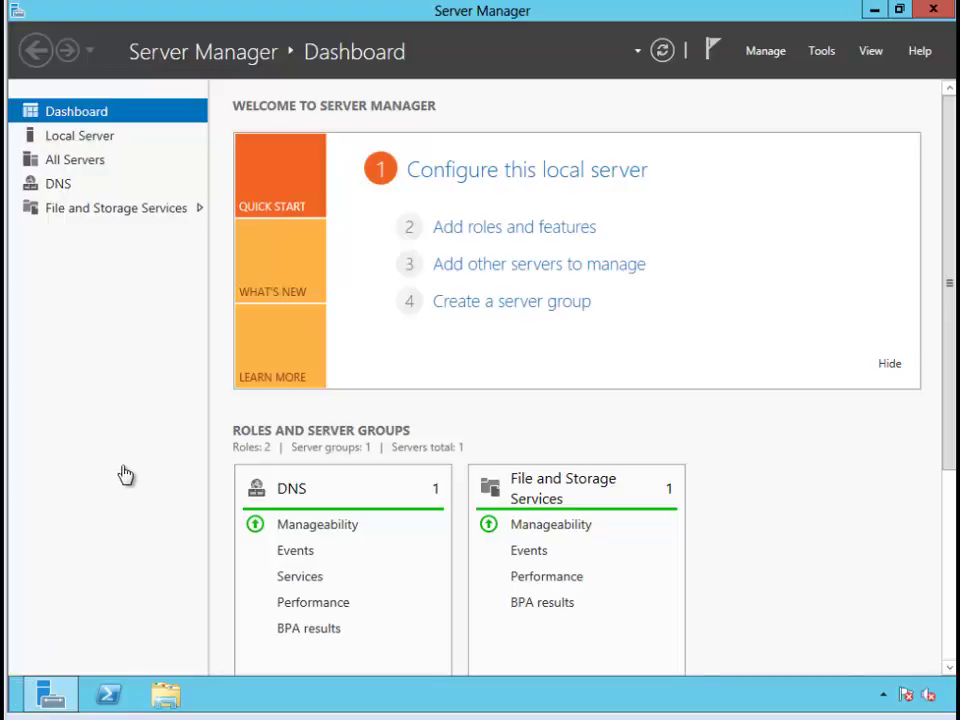
Step: Open DNS Manager and start creating a new zone on the DNS server
{"action": "left_click", "coordinate": [18, 708]}
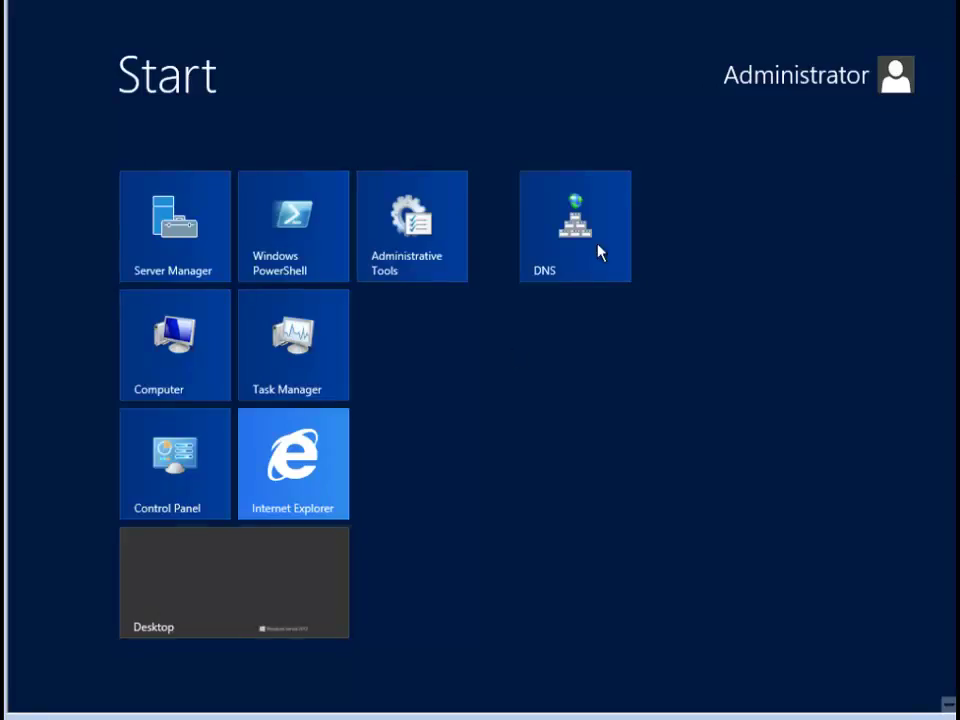
{"action": "left_click", "coordinate": [580, 250]}
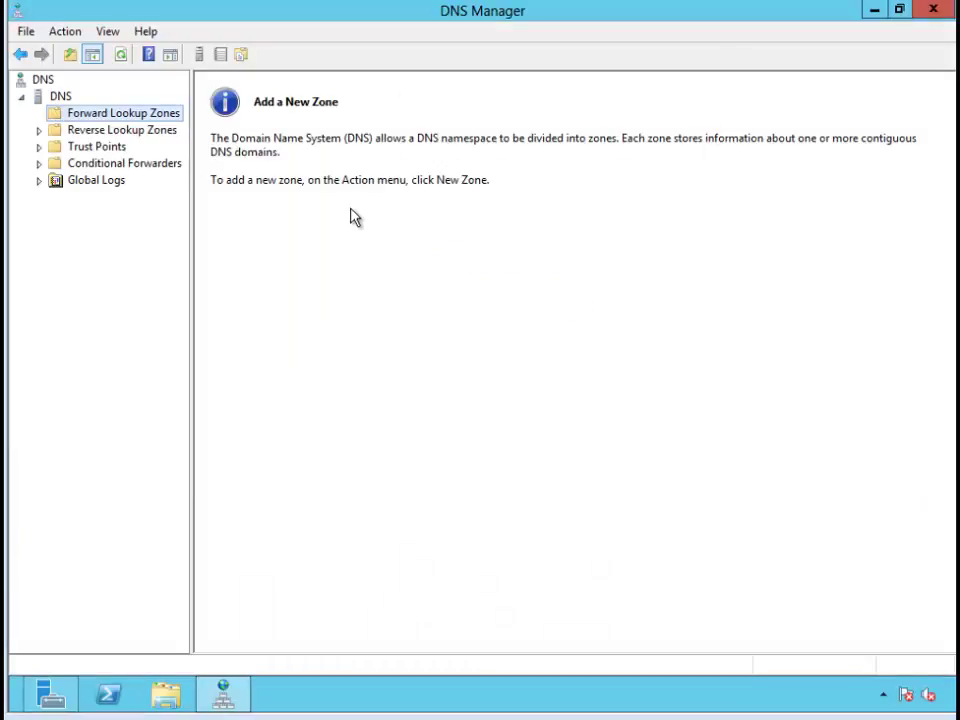
{"action": "right_click", "coordinate": [60, 100]}
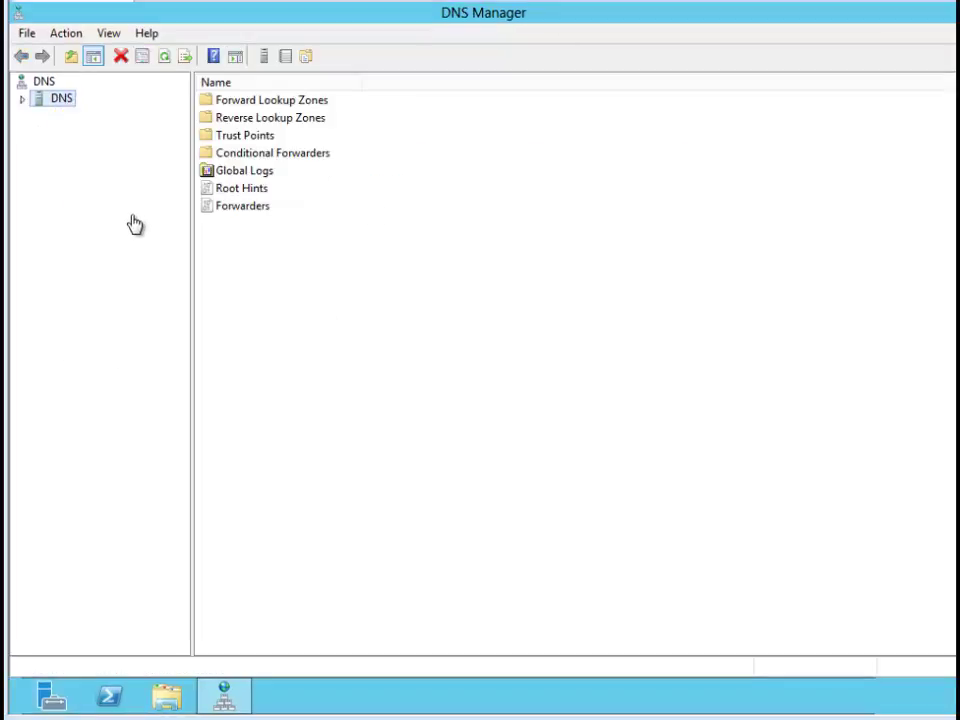
{"action": "right_click", "coordinate": [66, 108]}
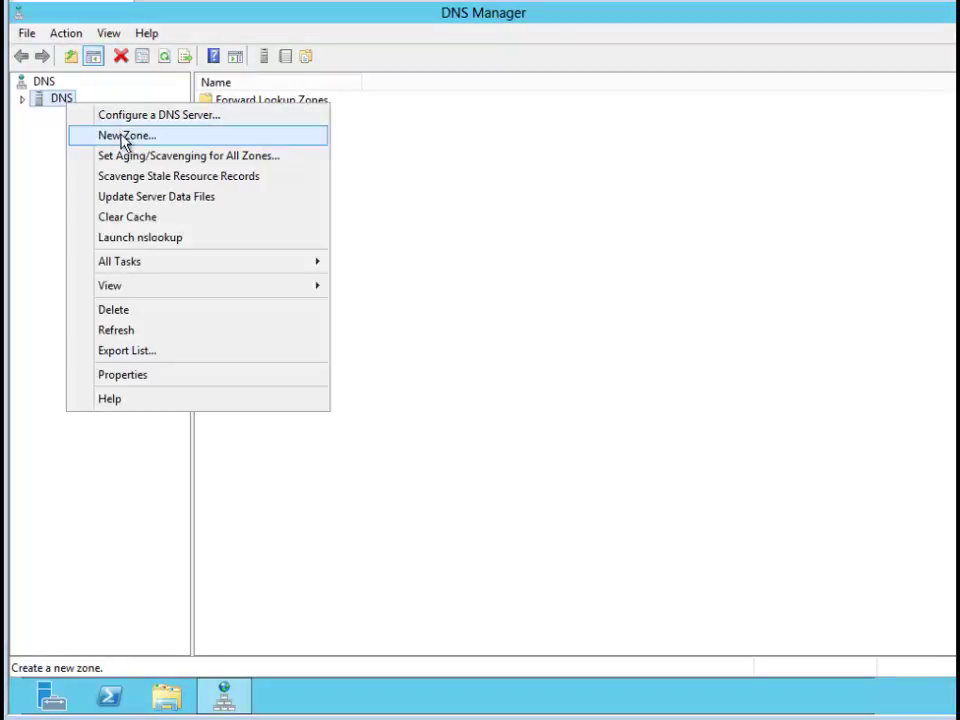
{"action": "left_click", "coordinate": [123, 137]}
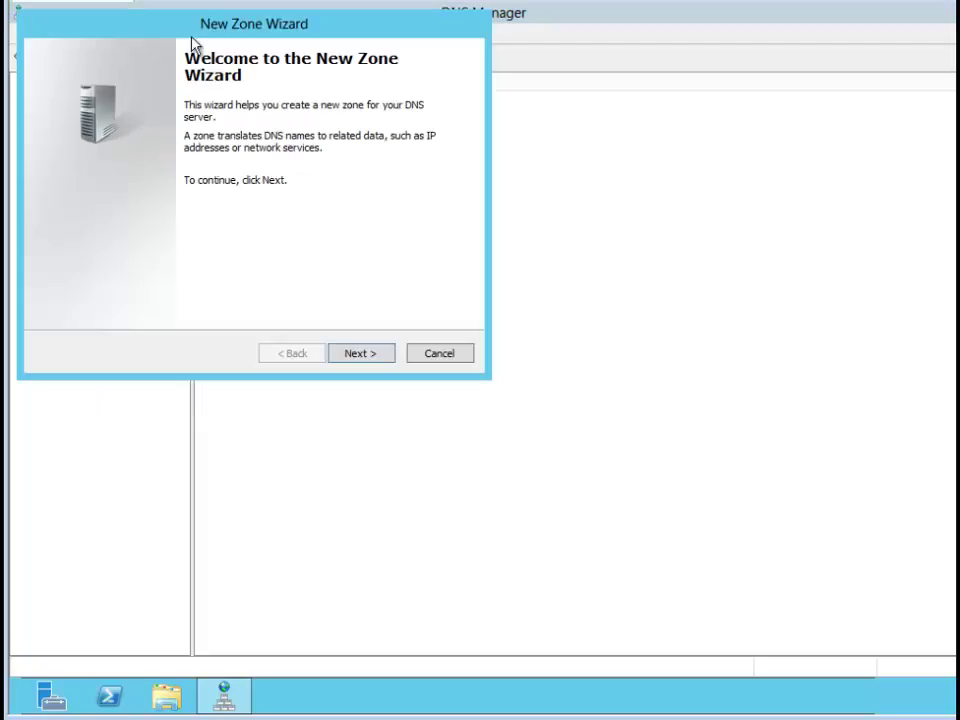
Step: Choose a primary zone of the forward lookup type for the new zone
{"action": "left_click_drag", "start_coordinate": [187, 33], "coordinate": [247, 131]}
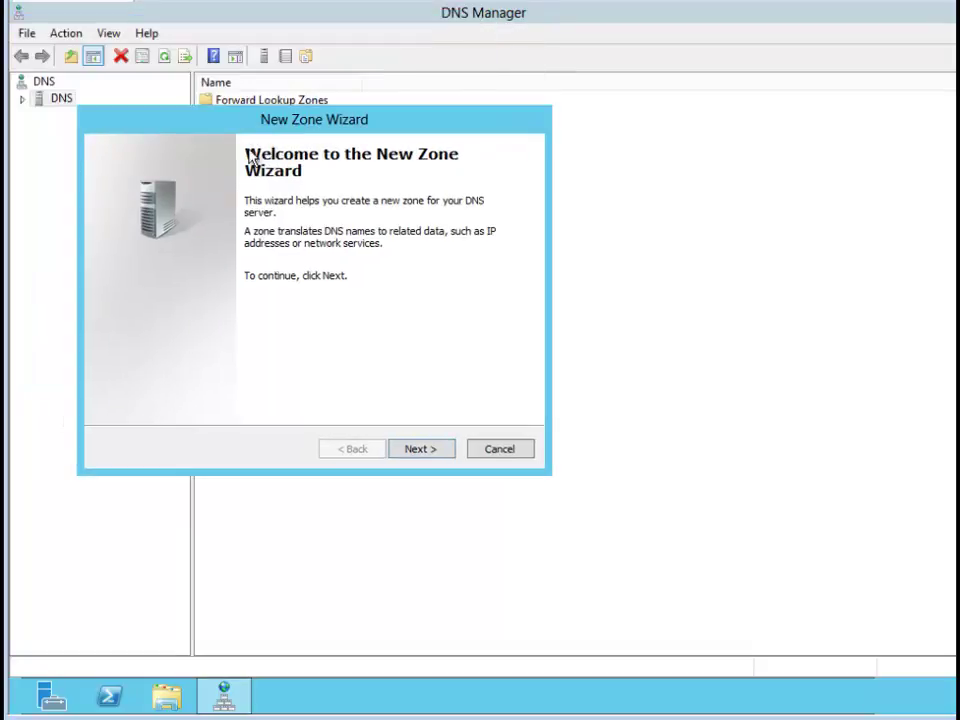
{"action": "left_click", "coordinate": [421, 449]}
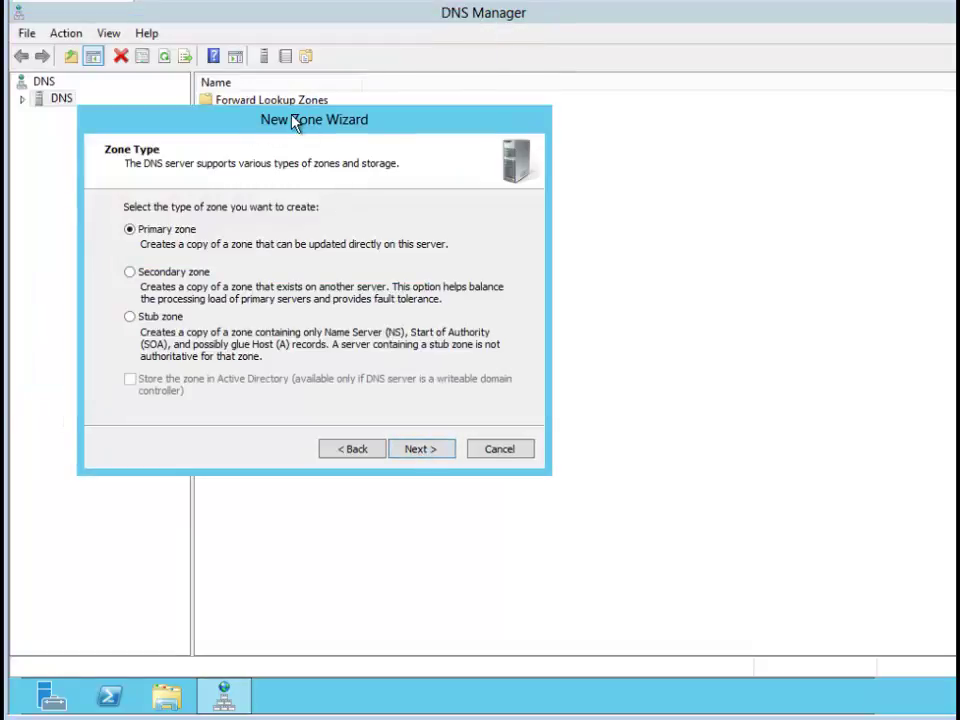
{"action": "left_click_drag", "start_coordinate": [295, 119], "coordinate": [304, 95]}
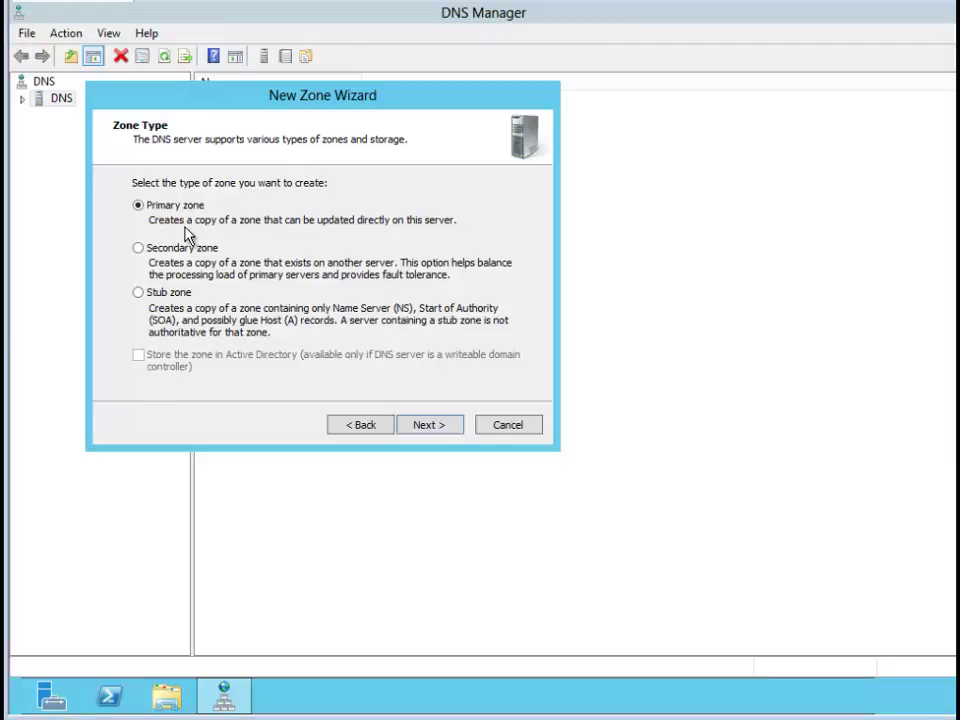
{"action": "left_click", "coordinate": [435, 426]}
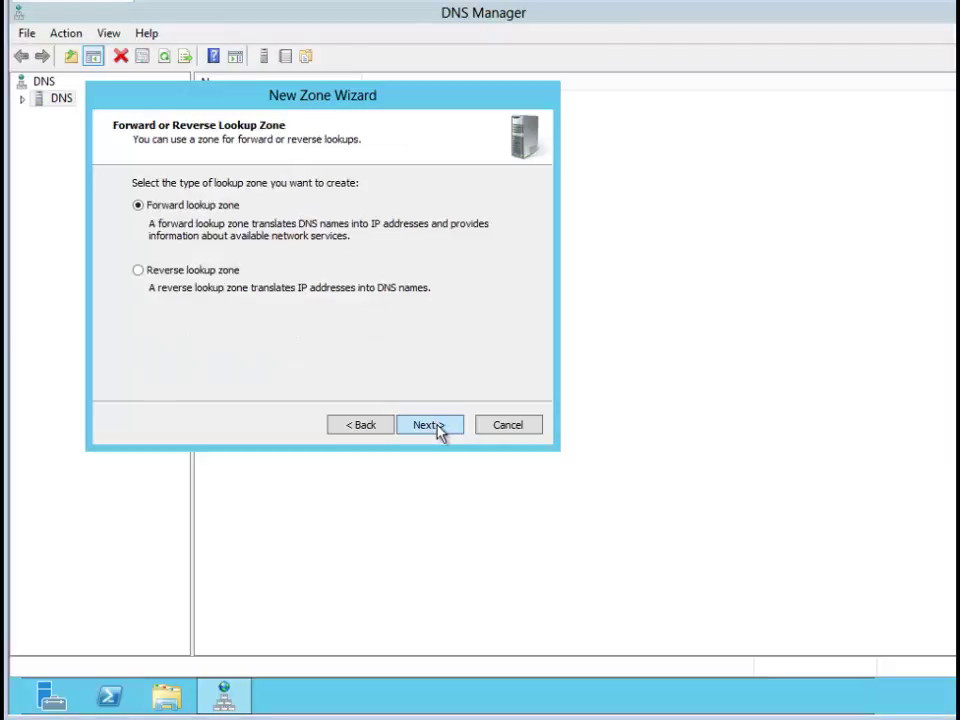
{"action": "left_click", "coordinate": [436, 426]}
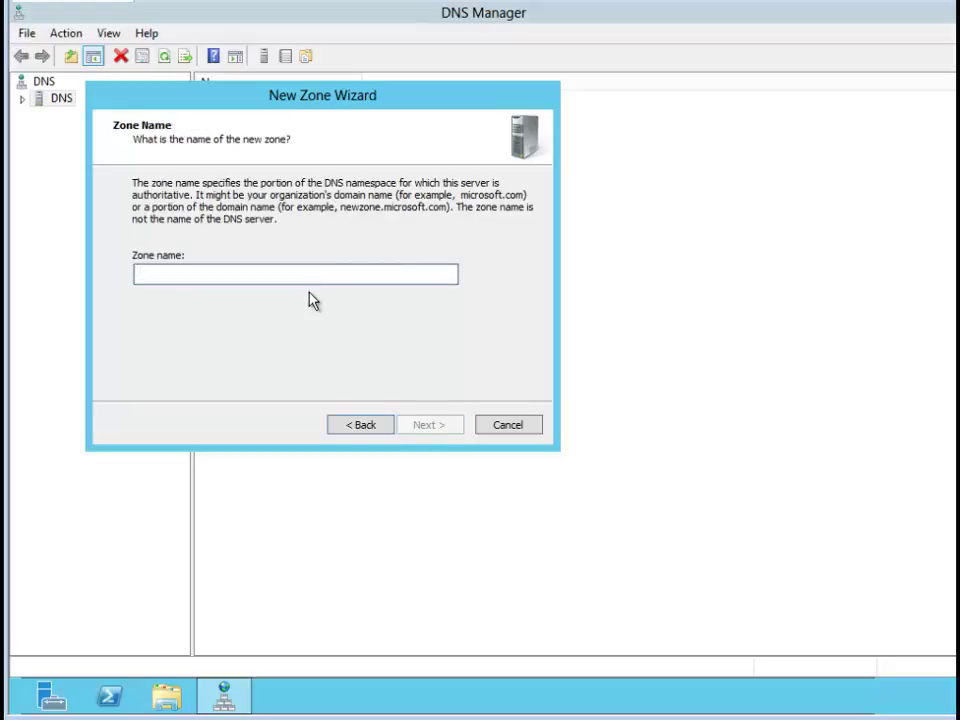
Step: Name the zone networkacademy.local, store it in the new file networkacademy.local.dns, disallow dynamic updates and create it
{"action": "type", "text": "netwo"}
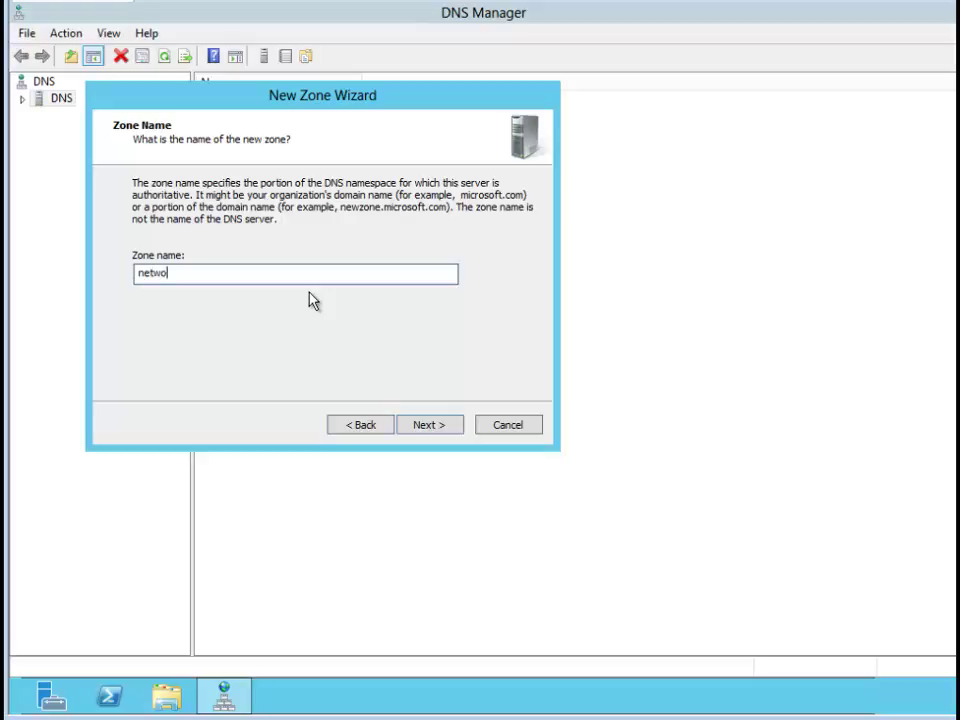
{"action": "type", "text": "rkacademy.local"}
{"action": "left_click", "coordinate": [416, 427]}
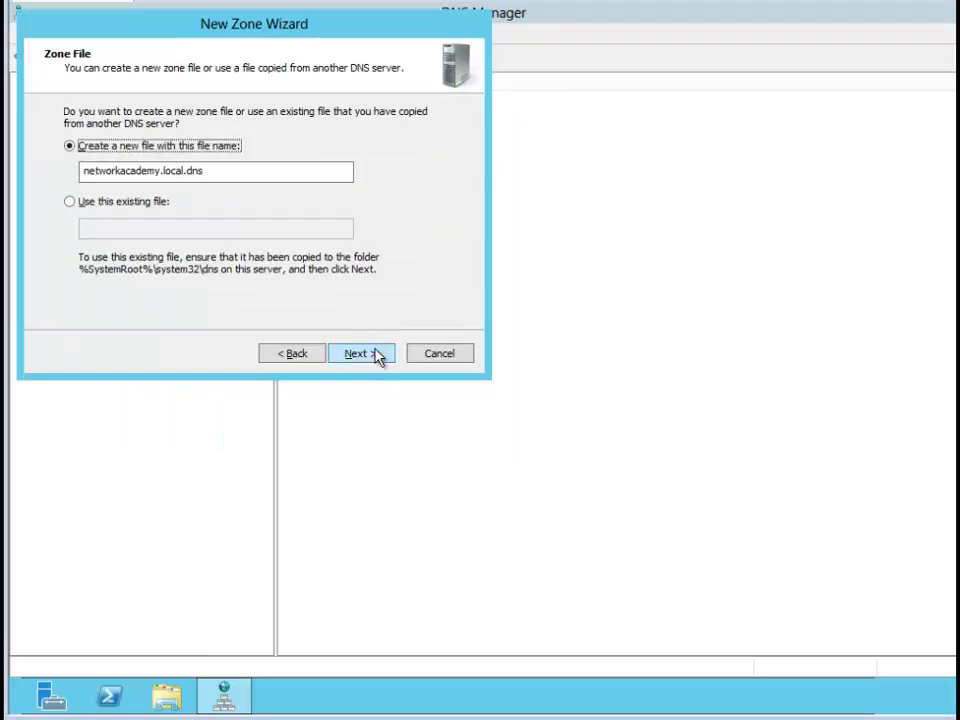
{"action": "left_click", "coordinate": [371, 357]}
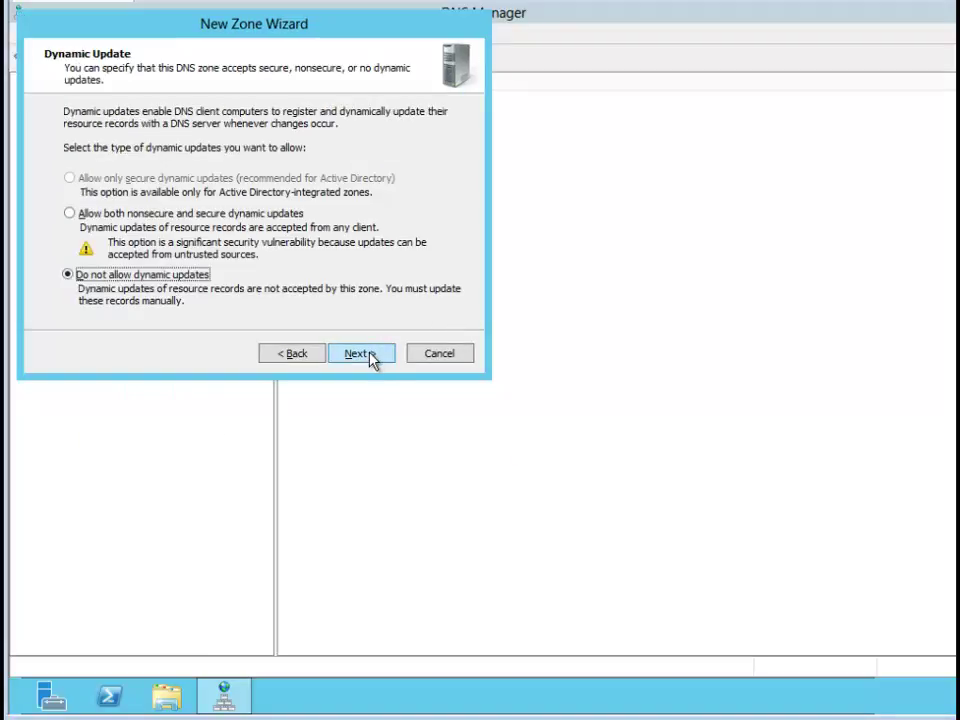
{"action": "left_click", "coordinate": [360, 354]}
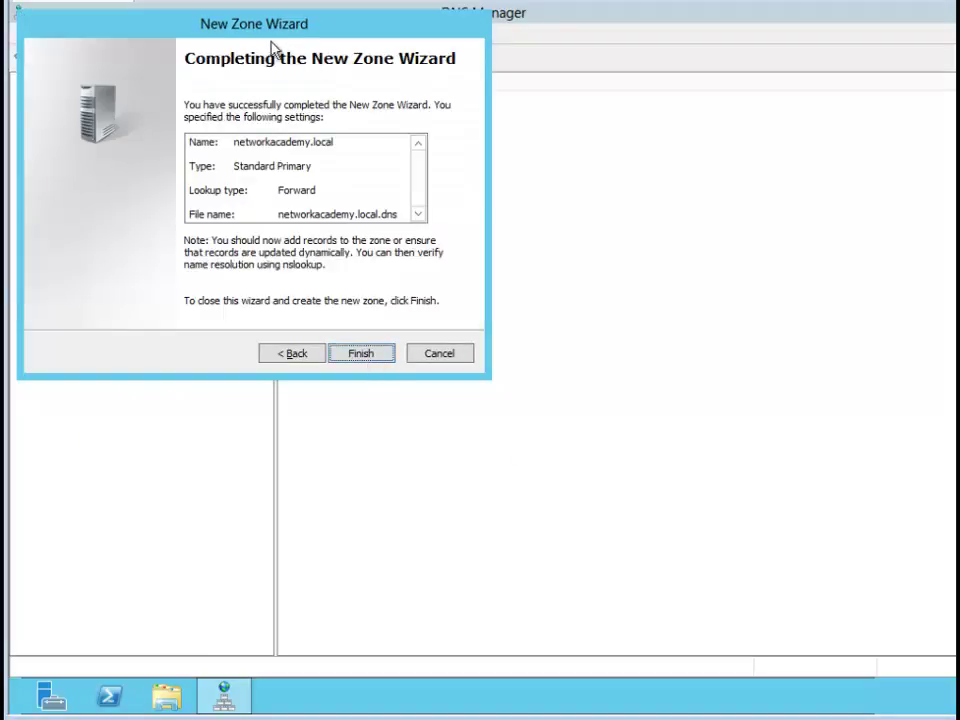
{"action": "left_click_drag", "start_coordinate": [258, 30], "coordinate": [357, 112]}
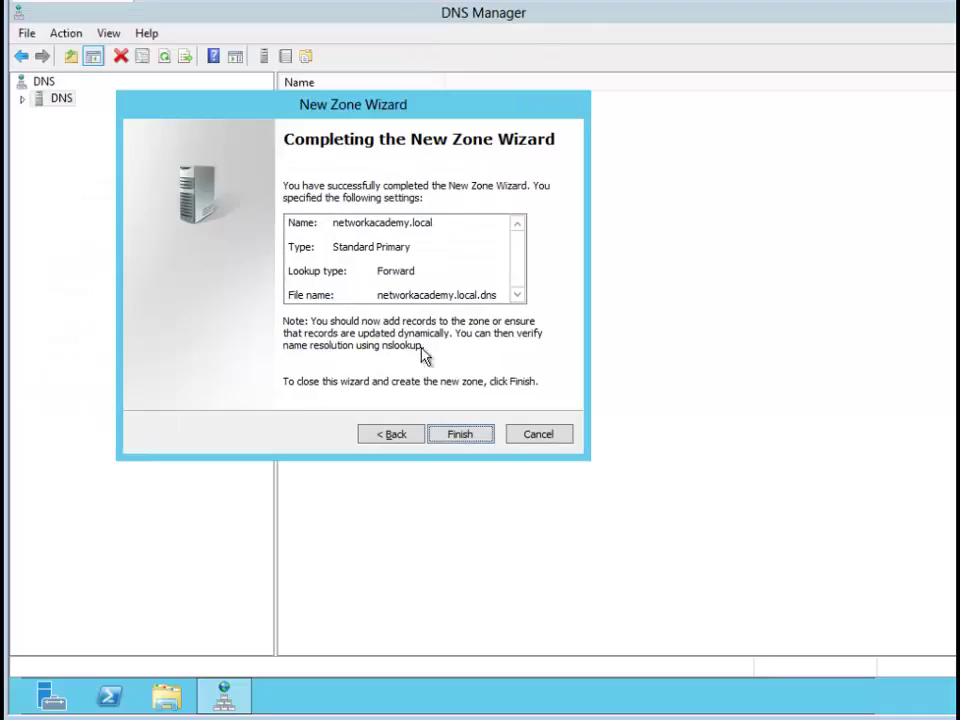
{"action": "left_click", "coordinate": [459, 436]}
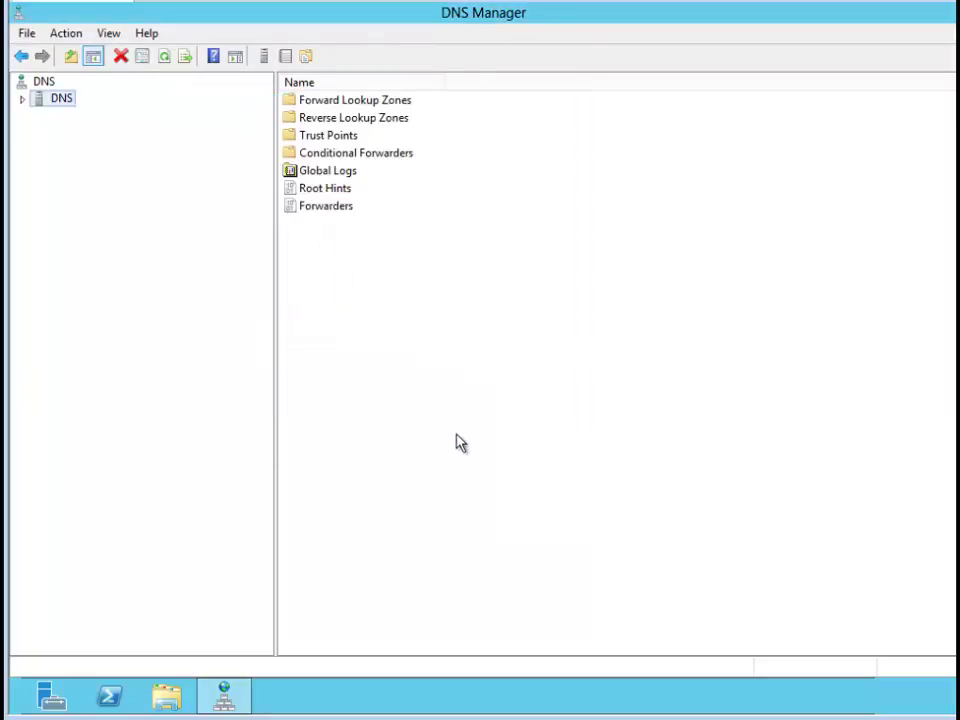
Step: Expand the DNS server's forward lookup zones and display the records of networkacademy.local
{"action": "left_click", "coordinate": [22, 98]}
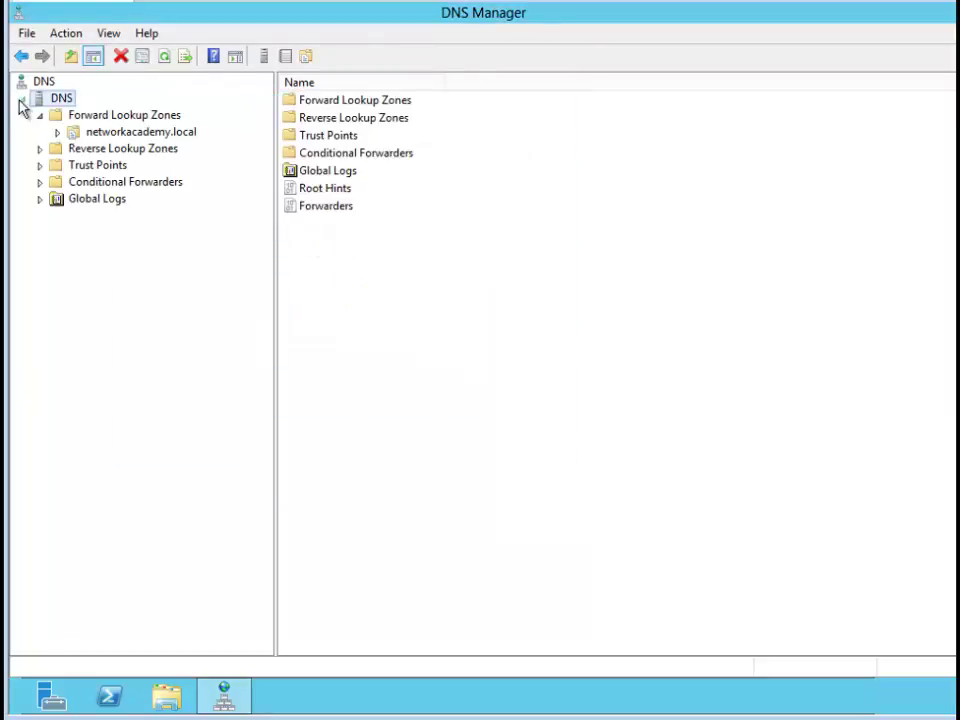
{"action": "left_click", "coordinate": [90, 116]}
{"action": "left_click", "coordinate": [92, 132]}
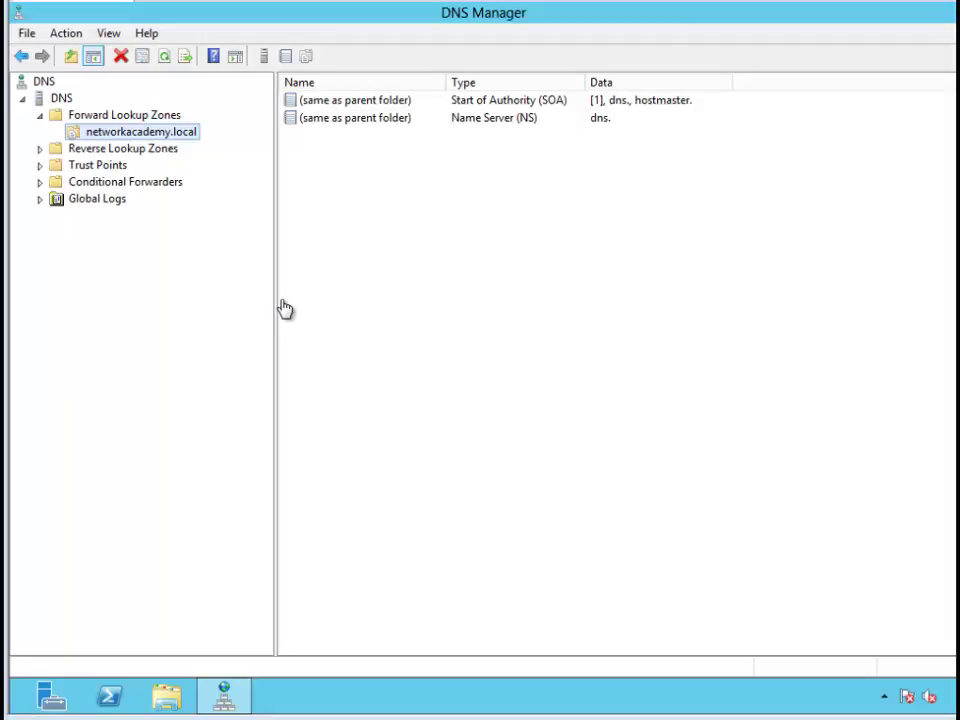
Step: Add 192.168.1.1 as a forwarder in the DNS server's properties
{"action": "right_click", "coordinate": [62, 99]}
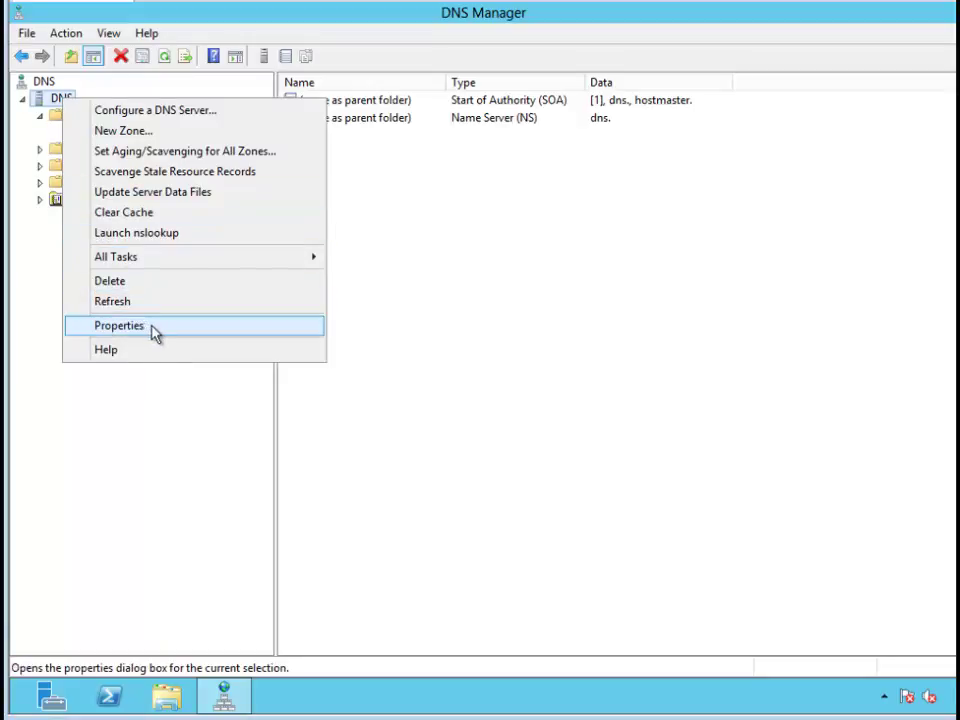
{"action": "left_click", "coordinate": [120, 326]}
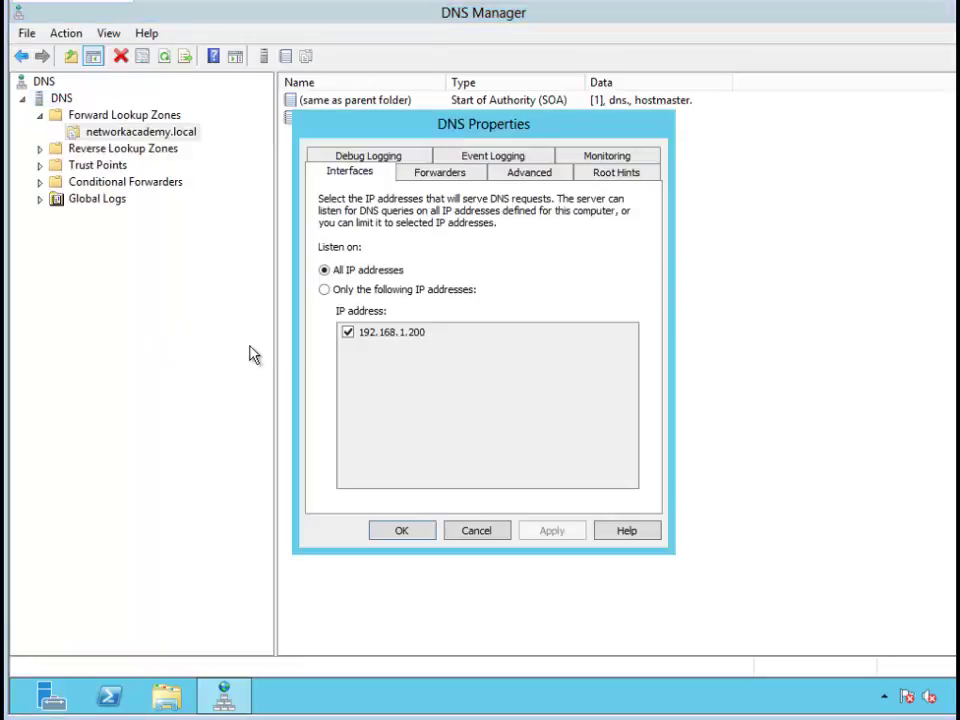
{"action": "left_click", "coordinate": [442, 175]}
{"action": "left_click_drag", "start_coordinate": [495, 135], "coordinate": [415, 109]}
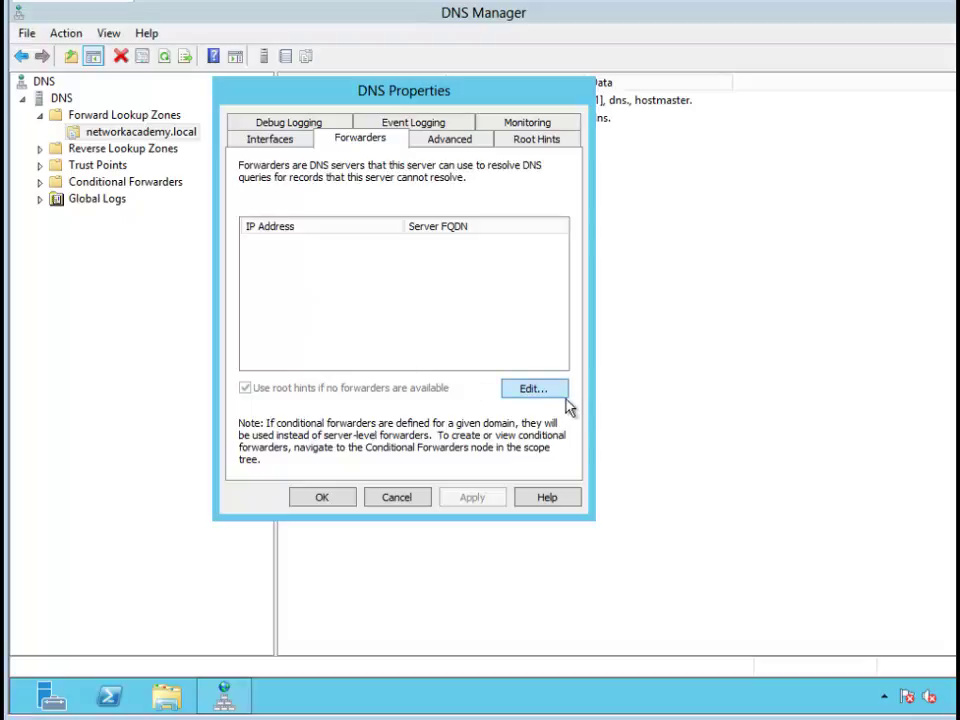
{"action": "left_click", "coordinate": [535, 393]}
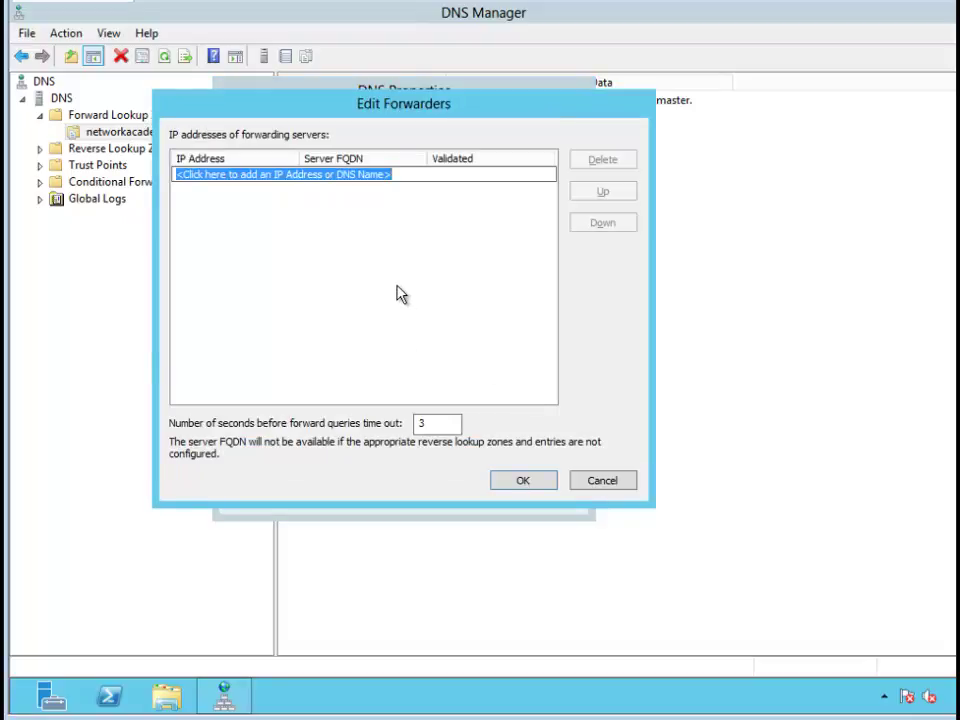
{"action": "type", "text": "192/"}
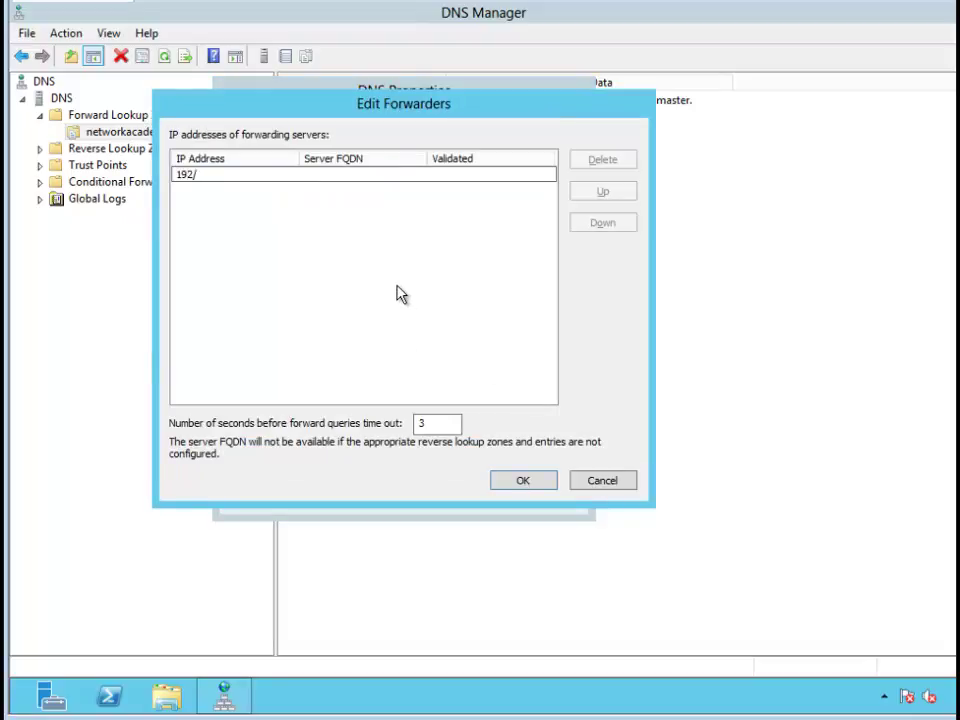
{"action": "key", "text": "BackSpace"}
{"action": "type", "text": ".168.1.1"}
{"action": "left_click", "coordinate": [546, 482]}
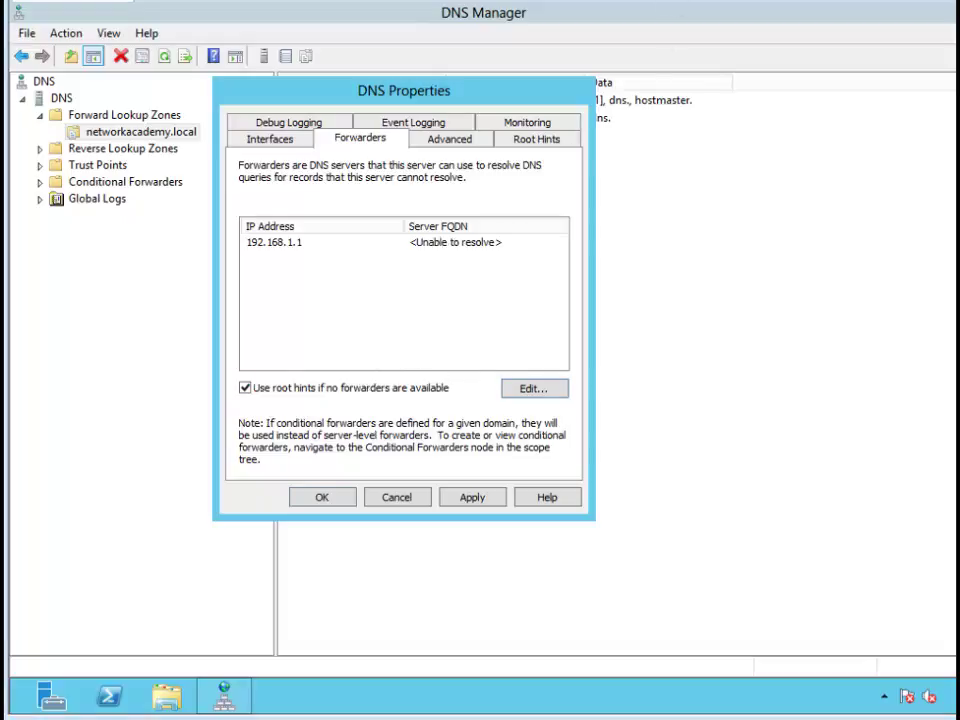
Step: Review the DNS server's advanced options for recursion, BIND secondaries, round robin and securing the cache against pollution
{"action": "left_click", "coordinate": [449, 146]}
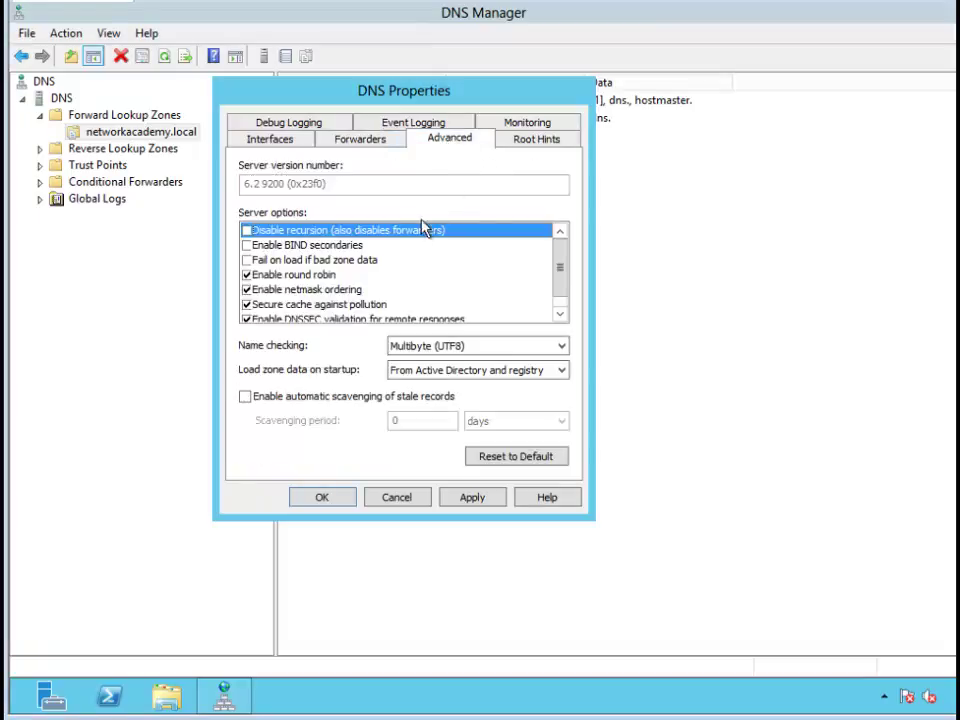
{"action": "left_click", "coordinate": [368, 247]}
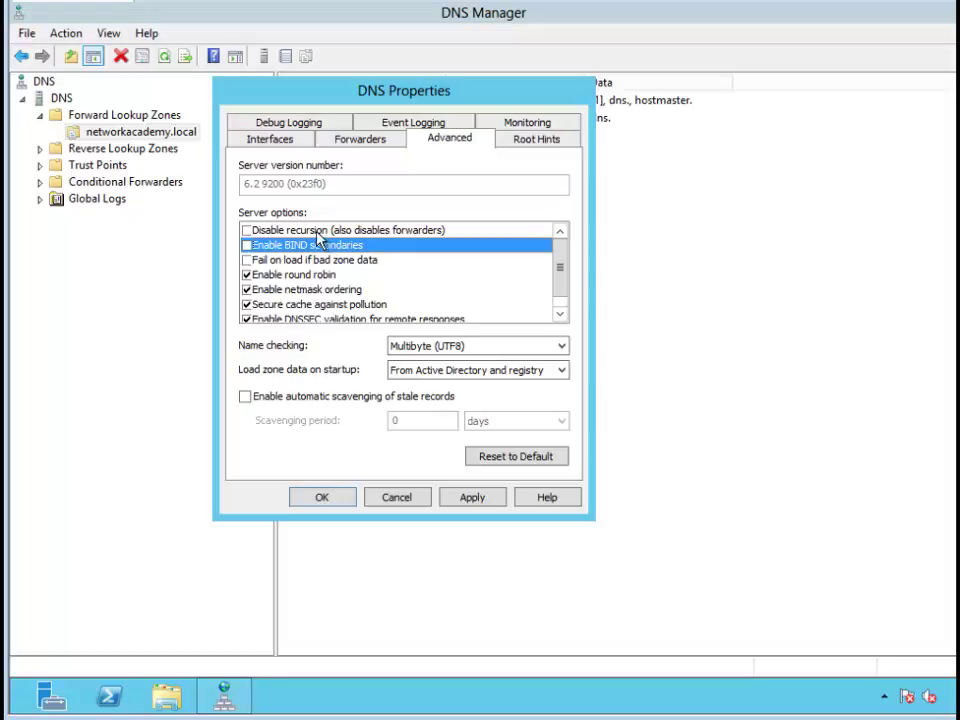
{"action": "left_click", "coordinate": [317, 233]}
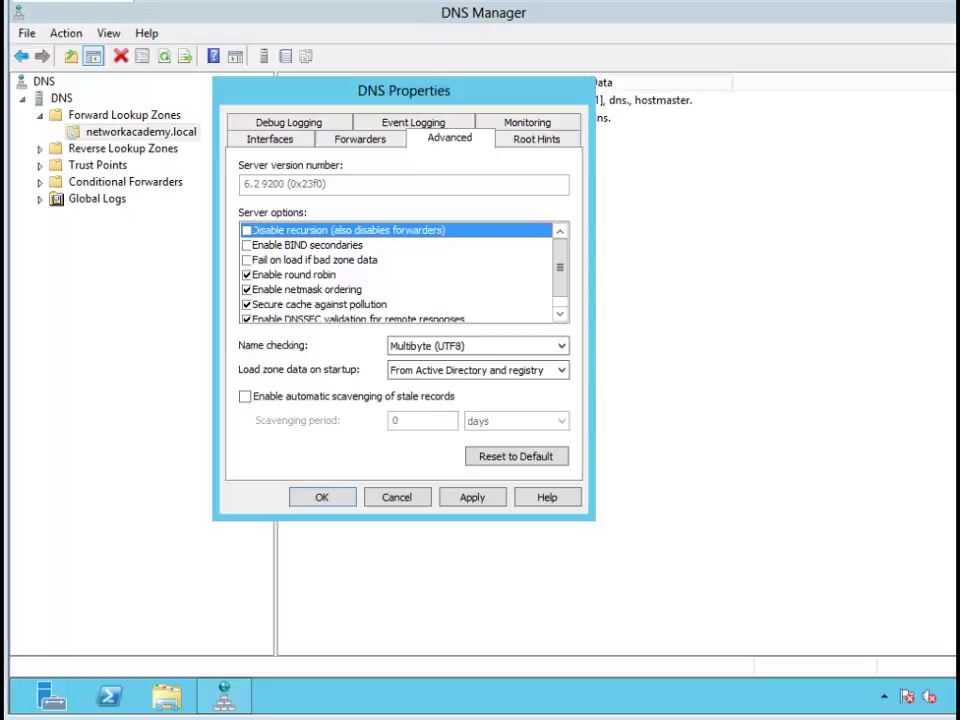
{"action": "left_click", "coordinate": [325, 247]}
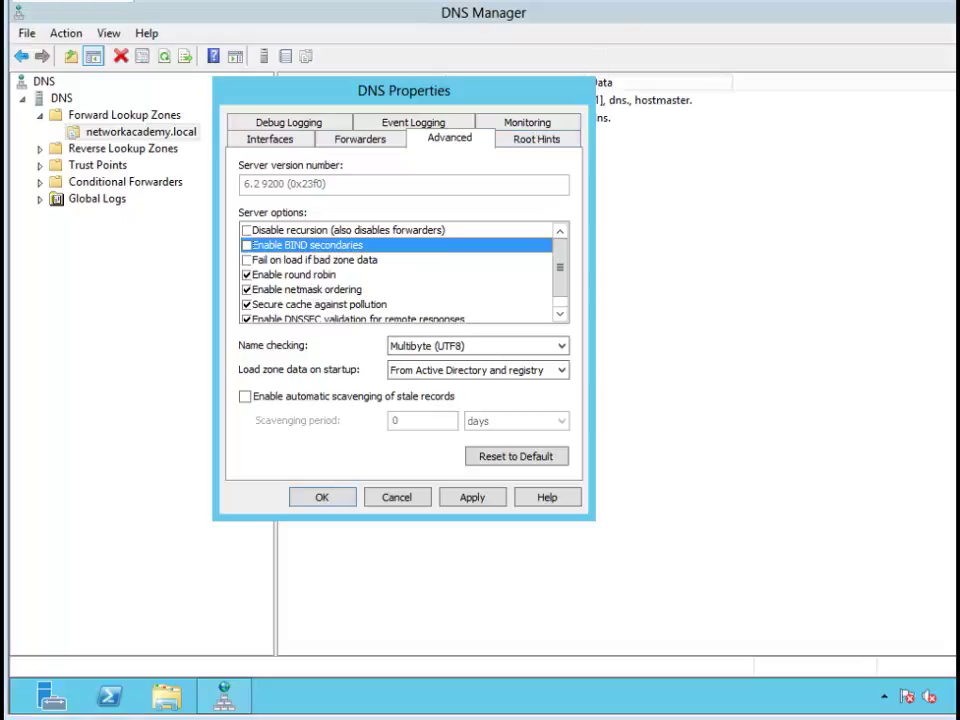
{"action": "left_click", "coordinate": [305, 276]}
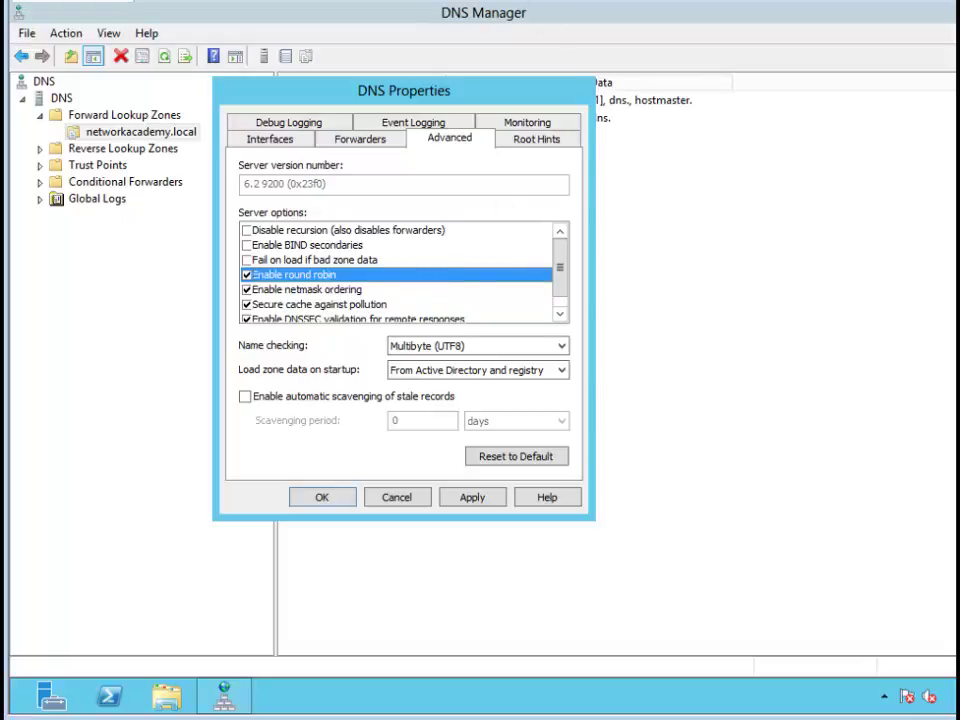
{"action": "left_click", "coordinate": [293, 309]}
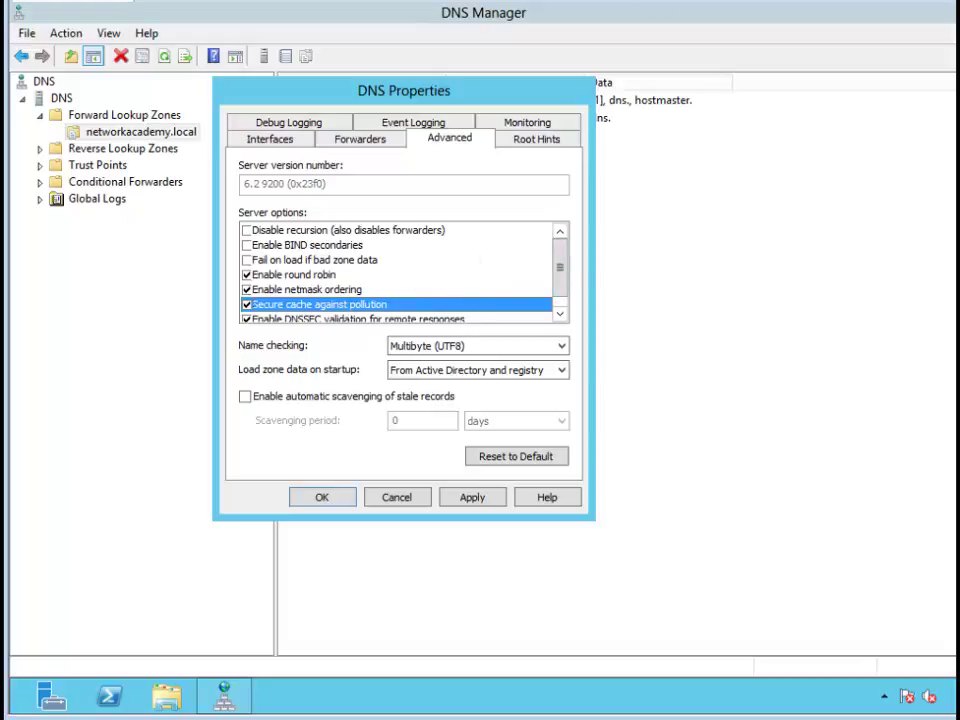
Step: Examine the DNS server's root hints, debug logging, event logging and monitoring settings
{"action": "left_click", "coordinate": [534, 146]}
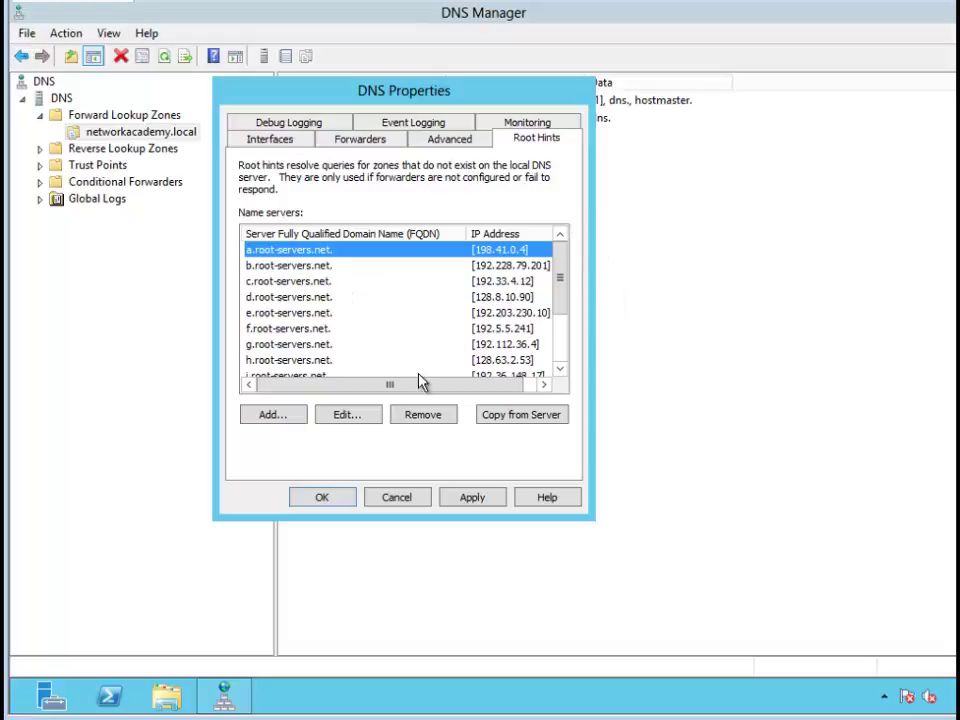
{"action": "mouse_move", "coordinate": [422, 388]}
{"action": "left_mouse_down"}
{"action": "mouse_move", "coordinate": [461, 388]}
{"action": "mouse_move", "coordinate": [420, 388]}
{"action": "left_mouse_up"}
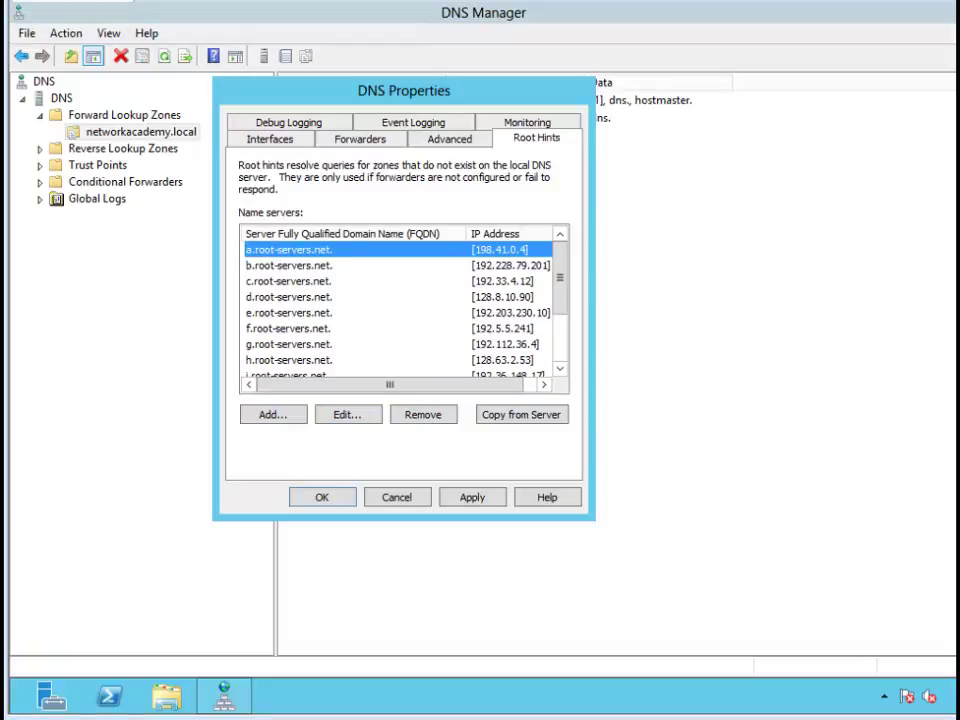
{"action": "left_click", "coordinate": [289, 124]}
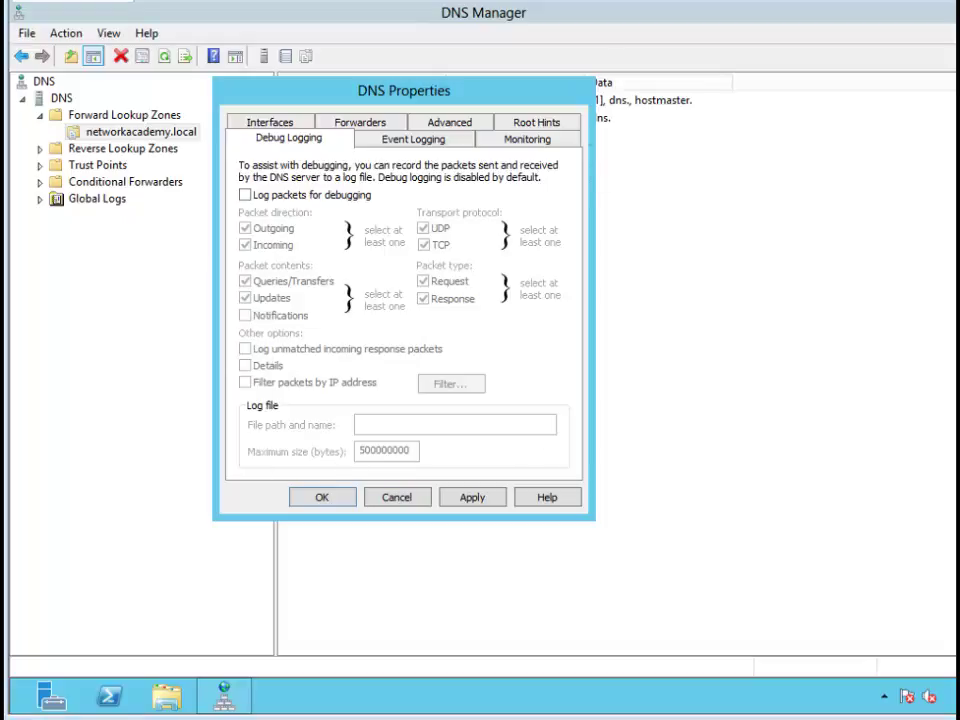
{"action": "left_click", "coordinate": [370, 146]}
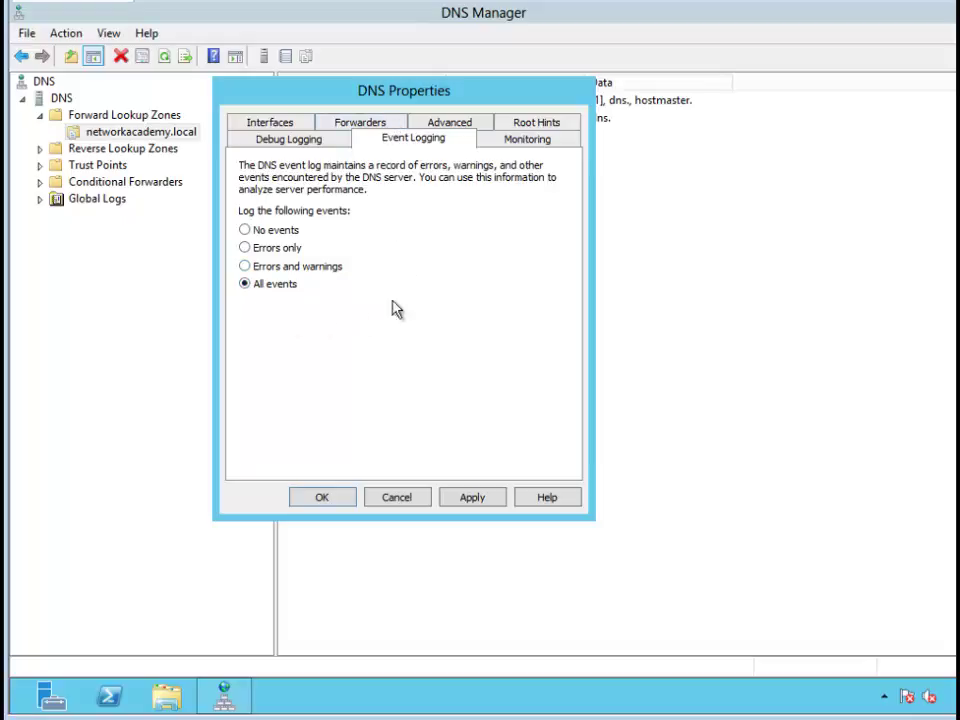
{"action": "left_click", "coordinate": [502, 142]}
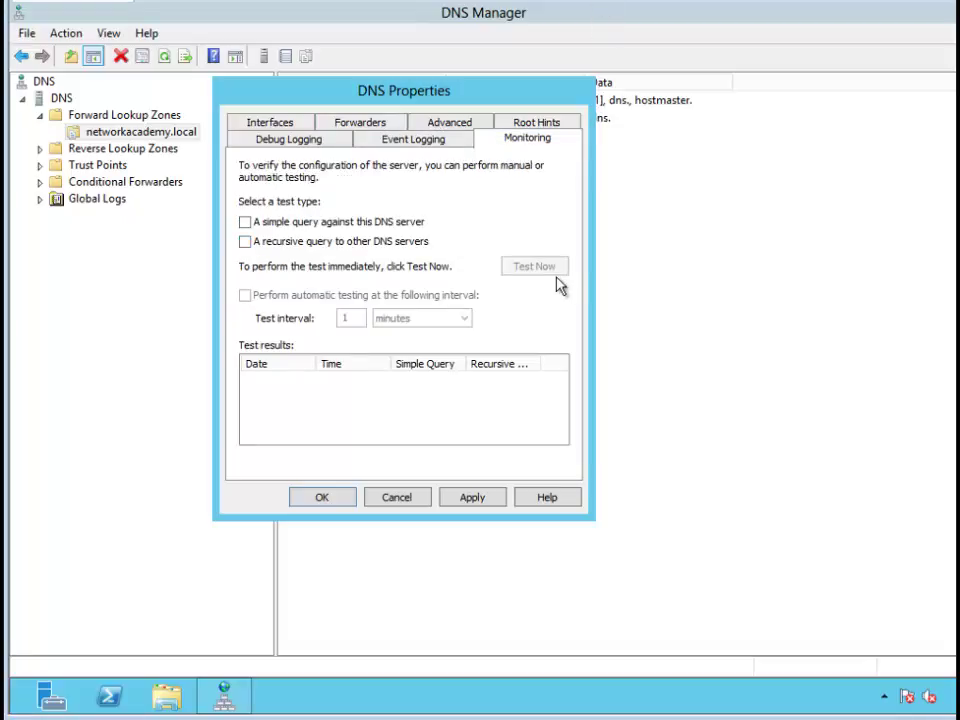
Step: Accept the DNS server's properties with the configured forwarder and close the dialog
{"action": "left_click_drag", "start_coordinate": [398, 88], "coordinate": [341, 88]}
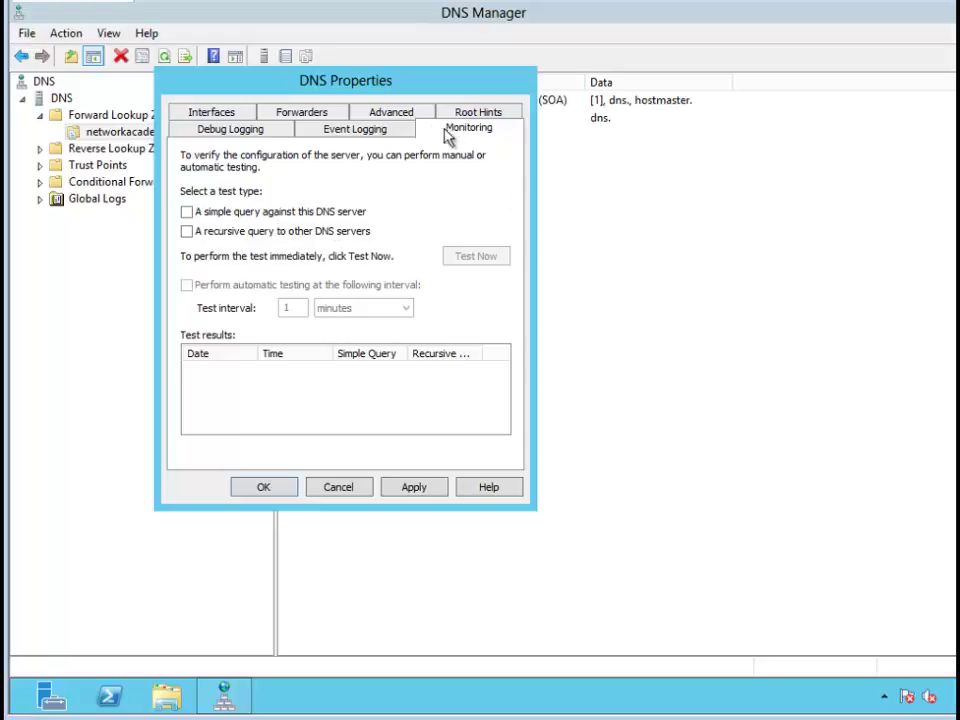
{"action": "left_click_drag", "start_coordinate": [371, 88], "coordinate": [500, 81]}
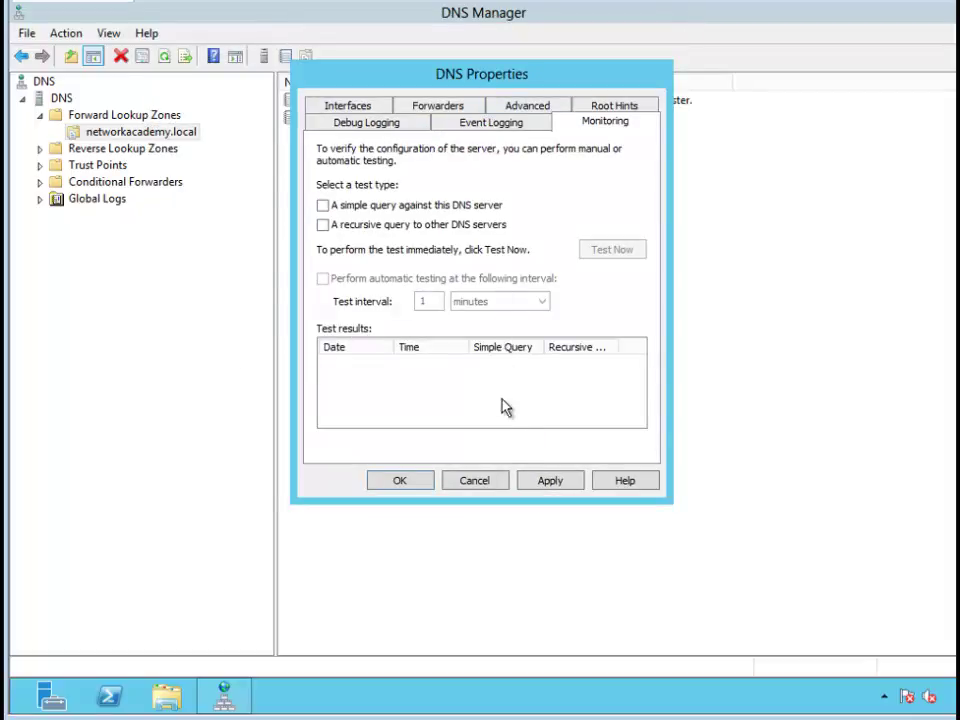
{"action": "left_click", "coordinate": [394, 484]}
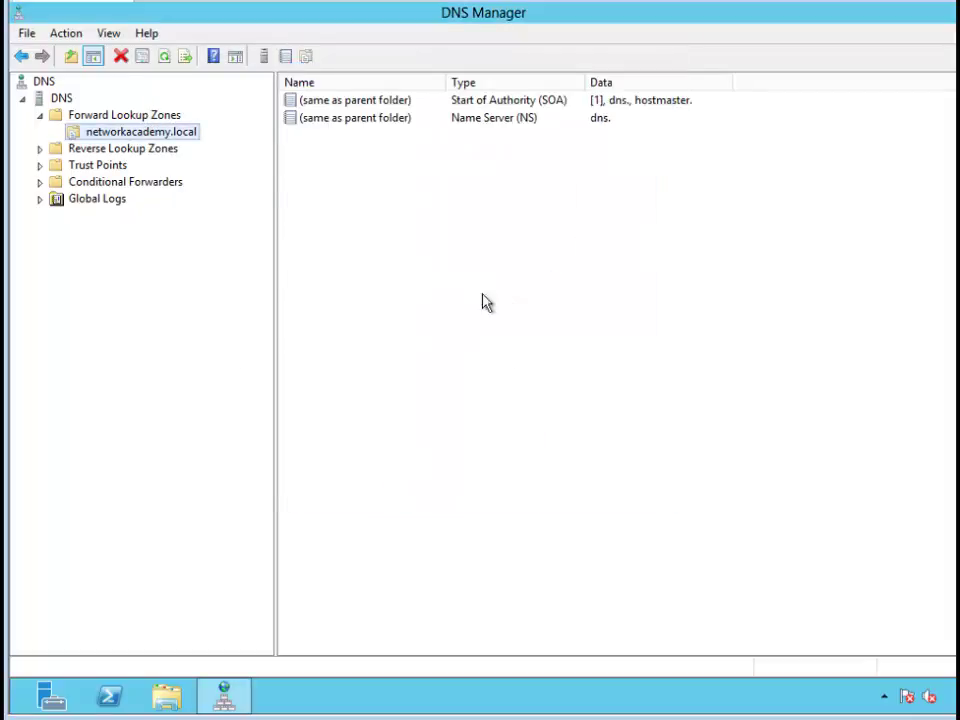